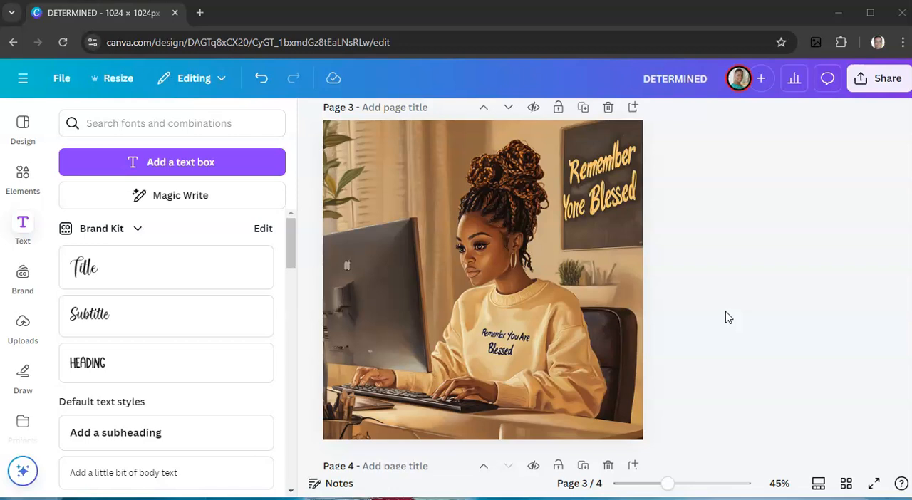
Erase the sweatshirt lettering, the wall board lettering and the monitor logo from the page 3 image using Magic Eraser with brush size 20.
{"action": "left_click", "coordinate": [590, 194]}
{"action": "left_click", "coordinate": [495, 368]}
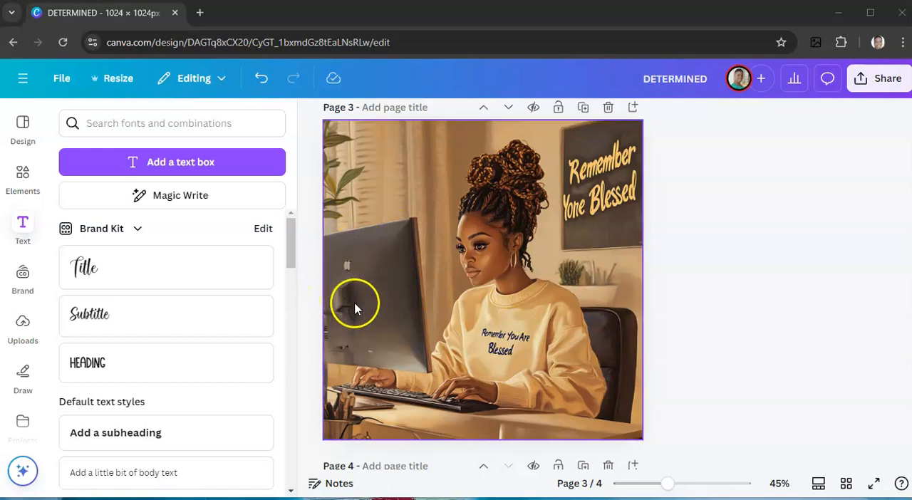
{"action": "left_click", "coordinate": [471, 312]}
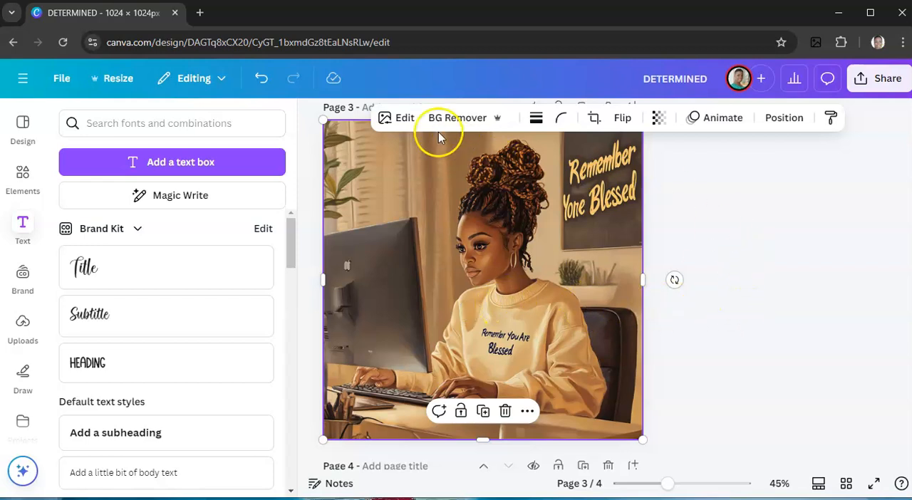
{"action": "left_click", "coordinate": [405, 121]}
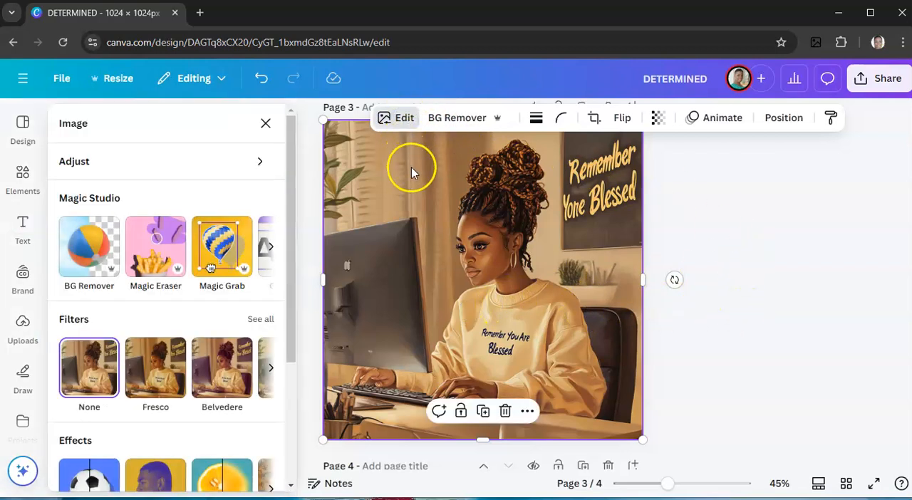
{"action": "left_click", "coordinate": [164, 253]}
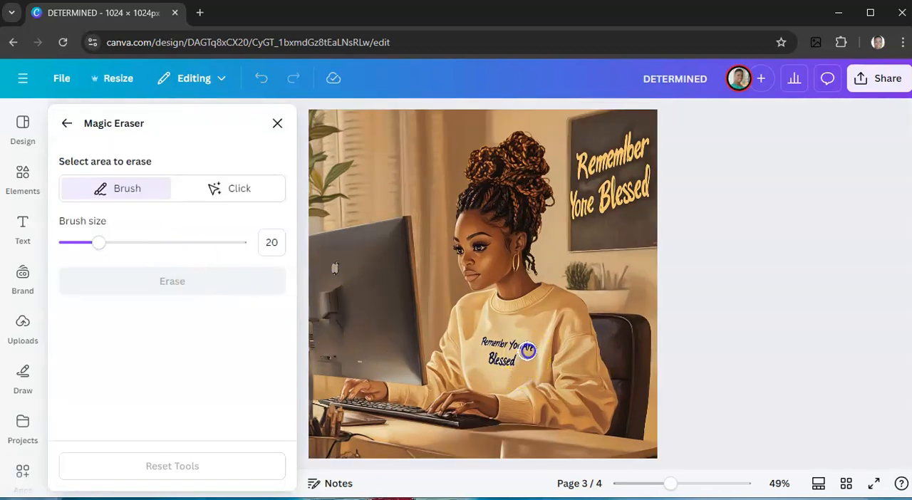
{"action": "mouse_move", "coordinate": [514, 319]}
{"action": "left_mouse_down"}
{"action": "mouse_move", "coordinate": [527, 351]}
{"action": "mouse_move", "coordinate": [485, 340]}
{"action": "mouse_move", "coordinate": [502, 366]}
{"action": "mouse_move", "coordinate": [517, 343]}
{"action": "mouse_move", "coordinate": [483, 344]}
{"action": "mouse_move", "coordinate": [503, 352]}
{"action": "mouse_move", "coordinate": [510, 337]}
{"action": "mouse_move", "coordinate": [495, 358]}
{"action": "mouse_move", "coordinate": [527, 349]}
{"action": "mouse_move", "coordinate": [520, 354]}
{"action": "mouse_move", "coordinate": [514, 332]}
{"action": "mouse_move", "coordinate": [524, 345]}
{"action": "mouse_move", "coordinate": [502, 347]}
{"action": "mouse_move", "coordinate": [521, 363]}
{"action": "mouse_move", "coordinate": [540, 351]}
{"action": "left_mouse_up"}
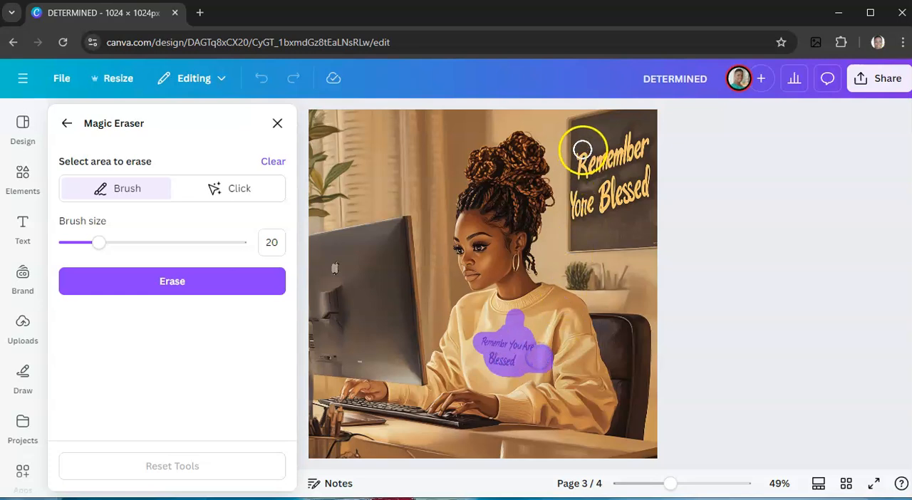
{"action": "mouse_move", "coordinate": [584, 156]}
{"action": "left_mouse_down"}
{"action": "mouse_move", "coordinate": [586, 182]}
{"action": "mouse_move", "coordinate": [616, 138]}
{"action": "mouse_move", "coordinate": [626, 163]}
{"action": "mouse_move", "coordinate": [643, 133]}
{"action": "mouse_move", "coordinate": [643, 198]}
{"action": "mouse_move", "coordinate": [628, 133]}
{"action": "mouse_move", "coordinate": [627, 213]}
{"action": "mouse_move", "coordinate": [626, 176]}
{"action": "mouse_move", "coordinate": [611, 211]}
{"action": "mouse_move", "coordinate": [611, 165]}
{"action": "mouse_move", "coordinate": [605, 188]}
{"action": "mouse_move", "coordinate": [600, 164]}
{"action": "mouse_move", "coordinate": [591, 217]}
{"action": "mouse_move", "coordinate": [581, 188]}
{"action": "mouse_move", "coordinate": [583, 221]}
{"action": "mouse_move", "coordinate": [579, 195]}
{"action": "mouse_move", "coordinate": [583, 222]}
{"action": "mouse_move", "coordinate": [603, 191]}
{"action": "left_mouse_up"}
{"action": "left_click", "coordinate": [617, 152]}
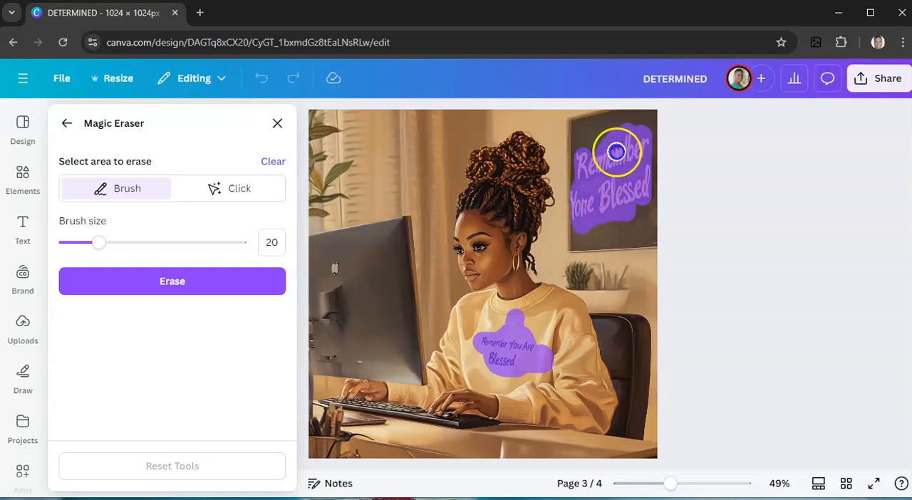
{"action": "mouse_move", "coordinate": [320, 261]}
{"action": "left_mouse_down"}
{"action": "mouse_move", "coordinate": [328, 269]}
{"action": "mouse_move", "coordinate": [349, 257]}
{"action": "mouse_move", "coordinate": [340, 269]}
{"action": "left_mouse_up"}
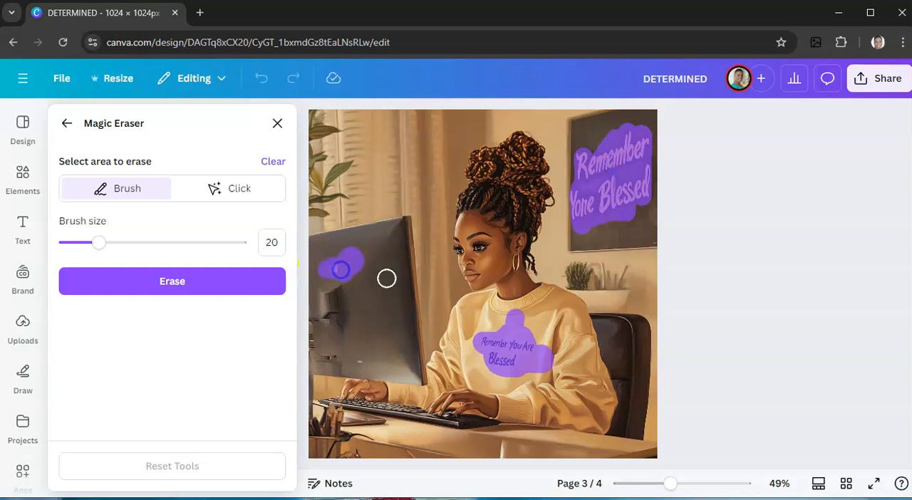
{"action": "left_click", "coordinate": [135, 286]}
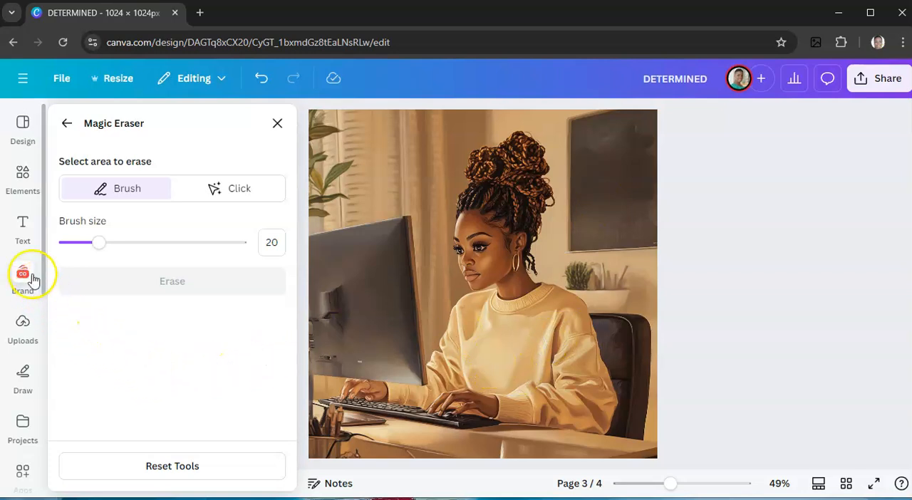
Add a Brand Kit heading to page 3 reading "DETERMINED".
{"action": "left_click", "coordinate": [22, 228]}
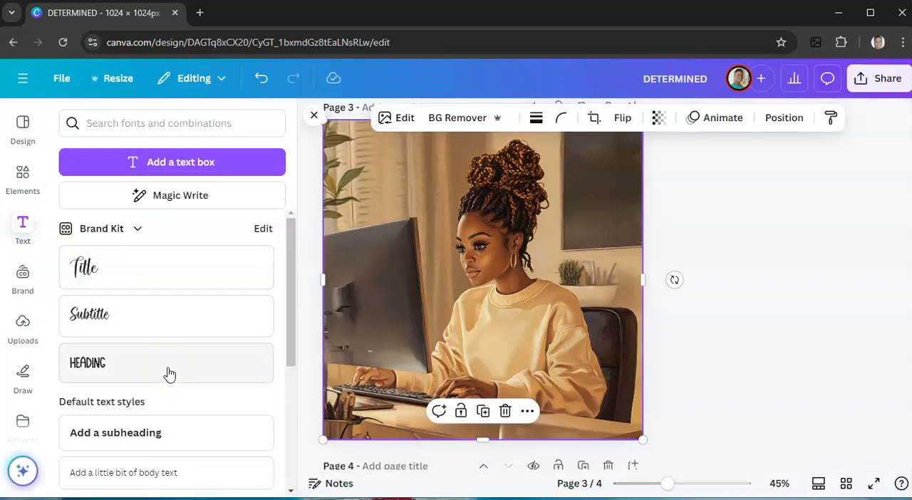
{"action": "left_click", "coordinate": [107, 372]}
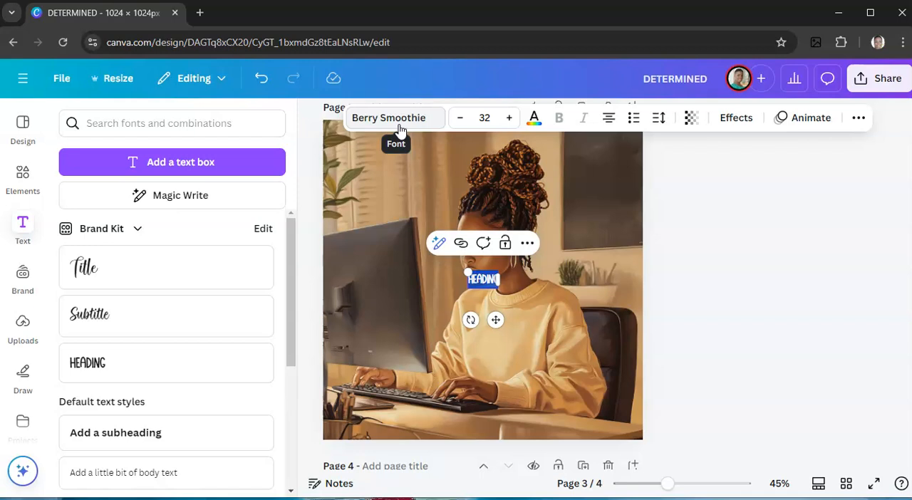
{"action": "type", "text": "DETE"}
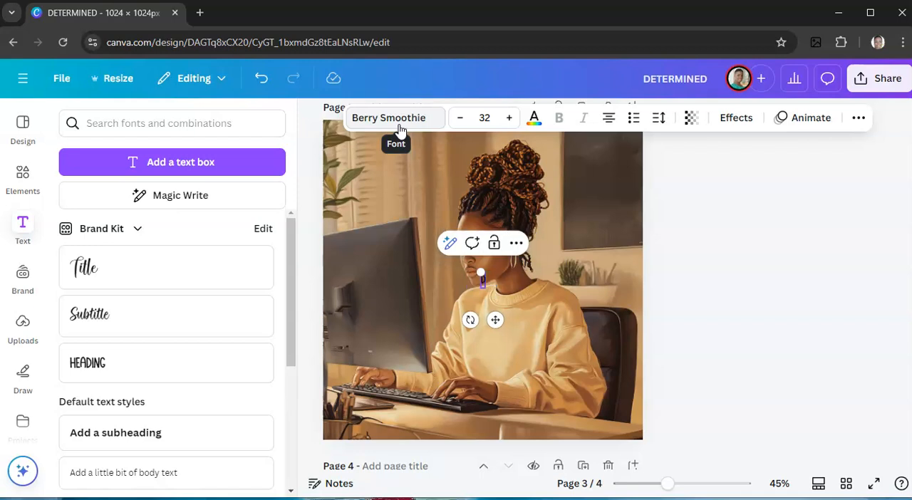
{"action": "type", "text": "RMINE"}
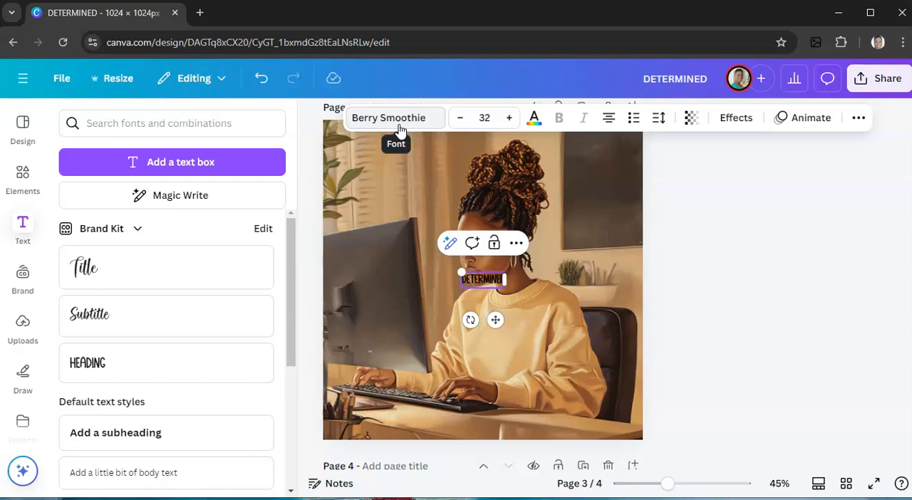
{"action": "type", "text": "D"}
{"action": "left_click", "coordinate": [523, 275]}
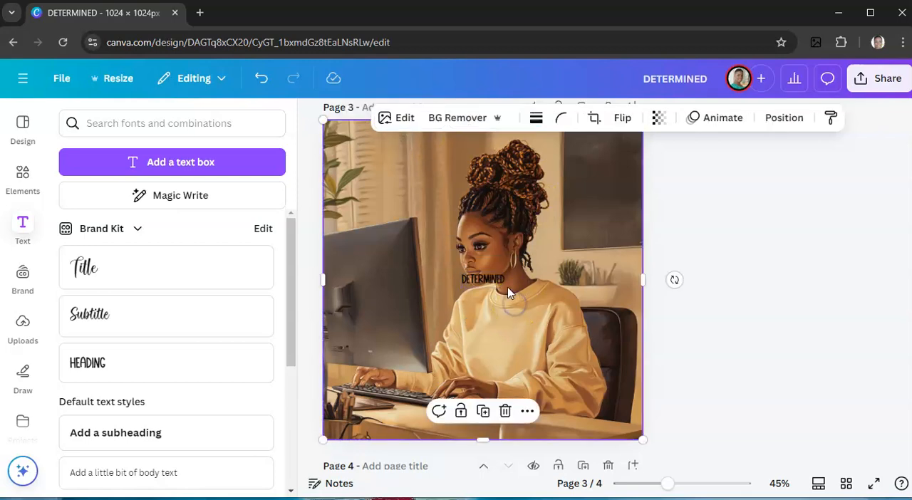
Place the DETERMINED text on the sweatshirt's chest, size it to about 47 and tilt it slightly clockwise.
{"action": "left_click", "coordinate": [502, 281]}
{"action": "left_click_drag", "start_coordinate": [504, 287], "coordinate": [529, 335]}
{"action": "left_click_drag", "start_coordinate": [510, 284], "coordinate": [514, 338]}
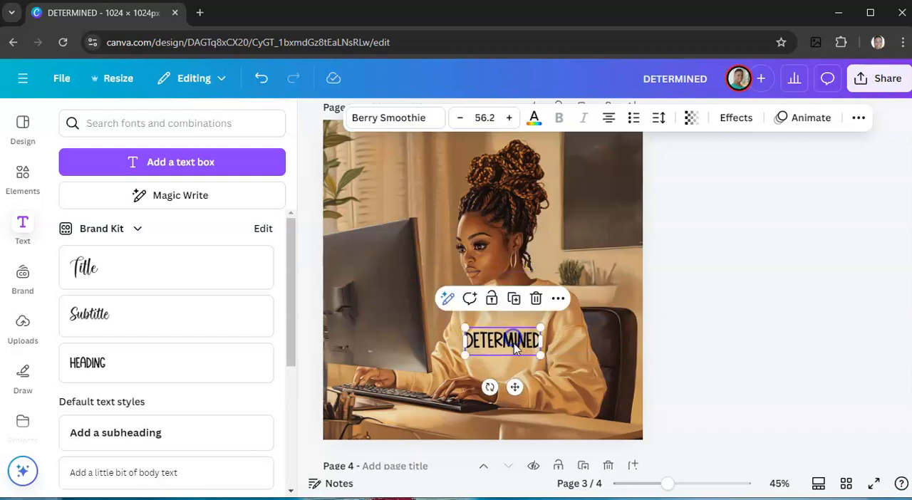
{"action": "left_click_drag", "start_coordinate": [489, 388], "coordinate": [476, 385]}
{"action": "left_click_drag", "start_coordinate": [540, 373], "coordinate": [525, 358]}
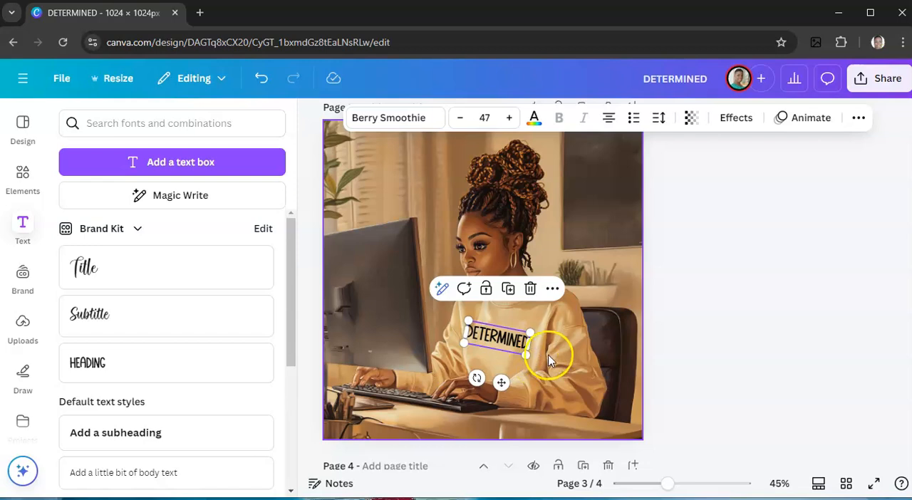
{"action": "left_click", "coordinate": [553, 350]}
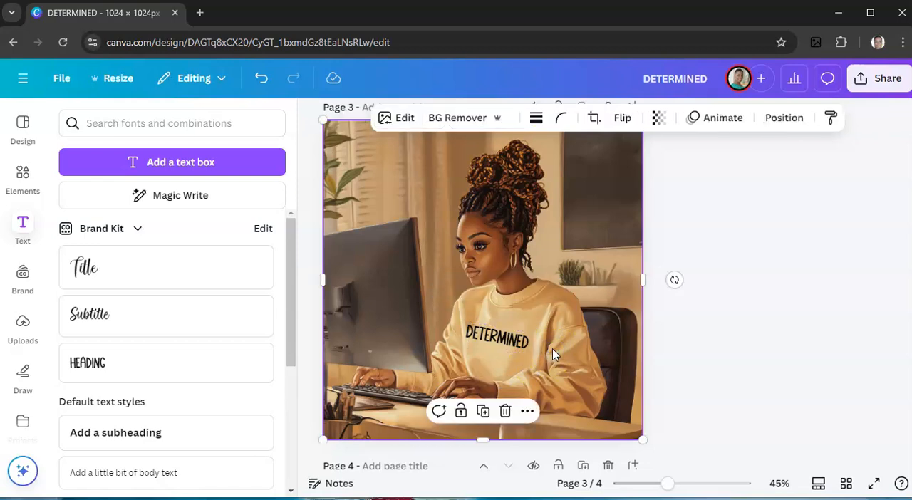
{"action": "left_click", "coordinate": [513, 344]}
{"action": "left_click_drag", "start_coordinate": [510, 343], "coordinate": [514, 342]}
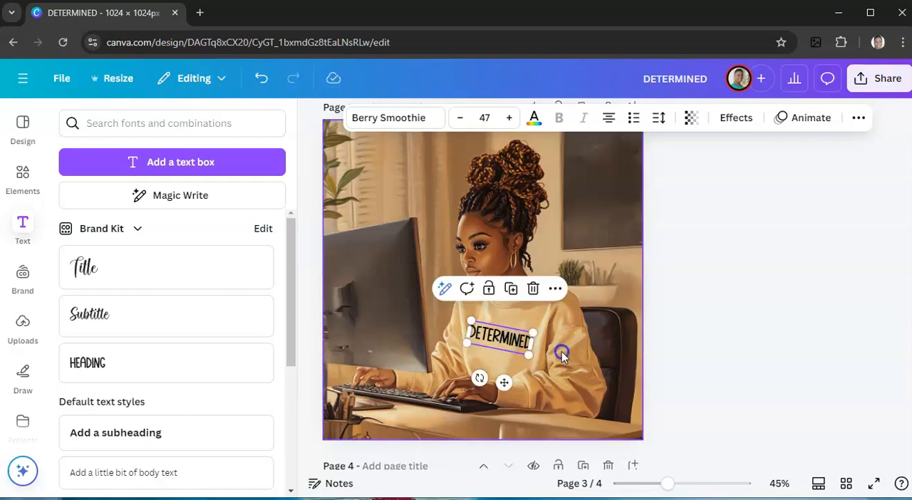
{"action": "left_click", "coordinate": [561, 352]}
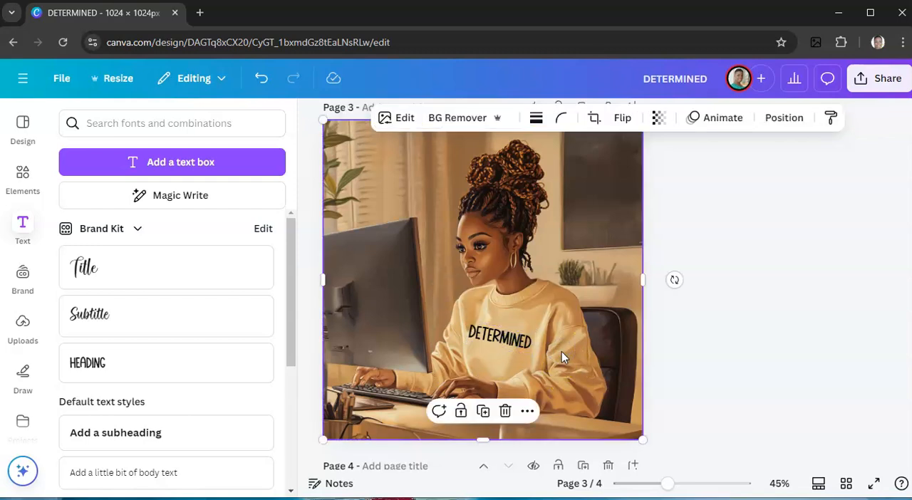
Change the sweatshirt text's font to Anton and retype it in capitals as "DETERMINED".
{"action": "left_click", "coordinate": [485, 342]}
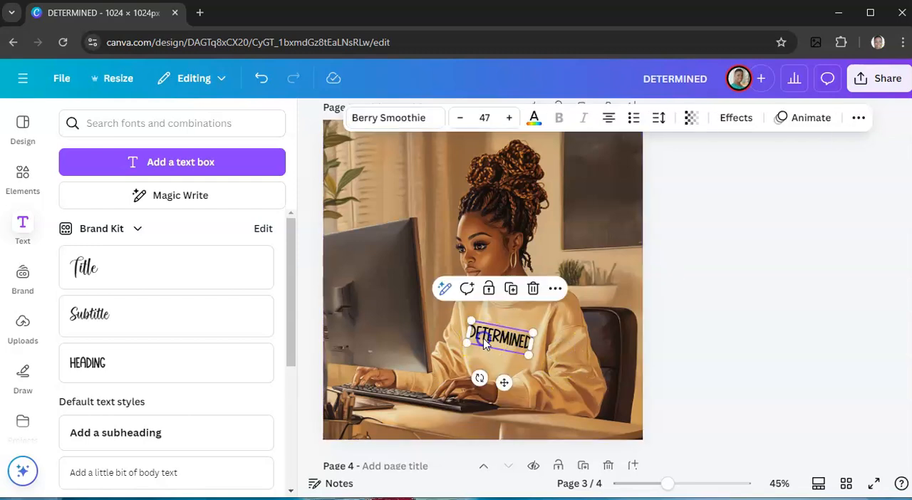
{"action": "left_click", "coordinate": [425, 117]}
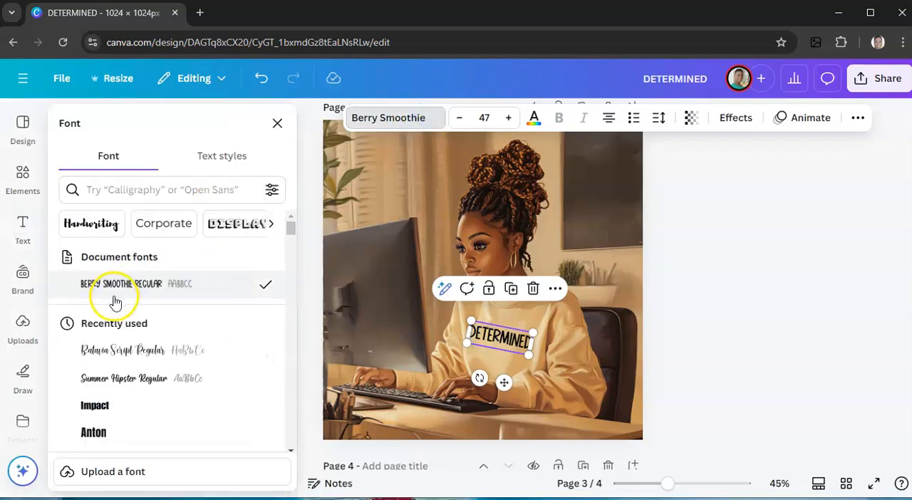
{"action": "left_click", "coordinate": [97, 436]}
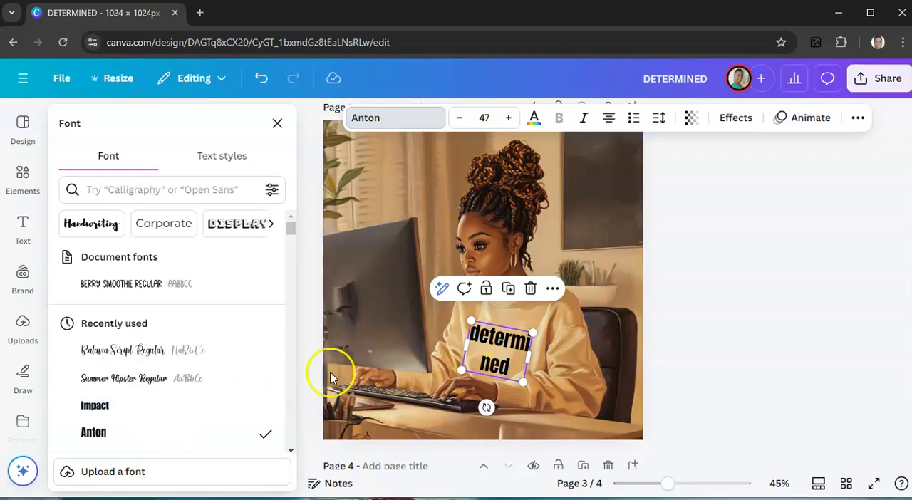
{"action": "double_click", "coordinate": [499, 343]}
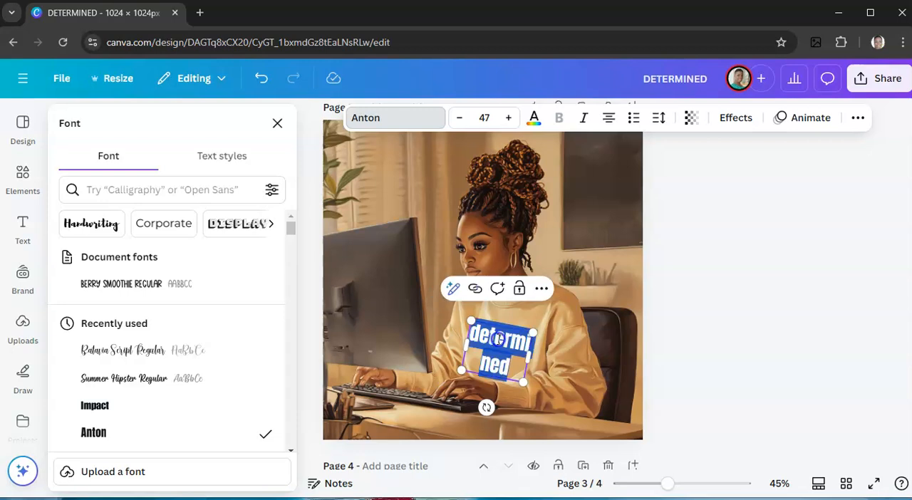
{"action": "type", "text": "DETE"}
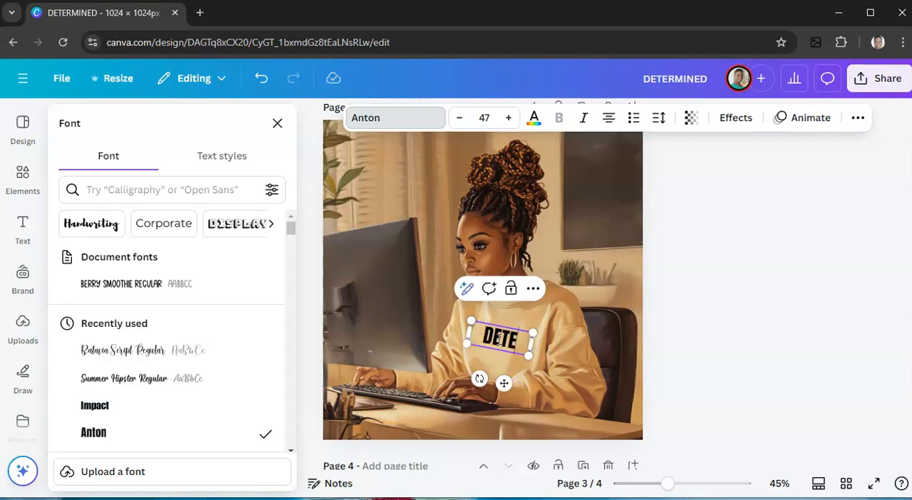
{"action": "type", "text": "RMINED"}
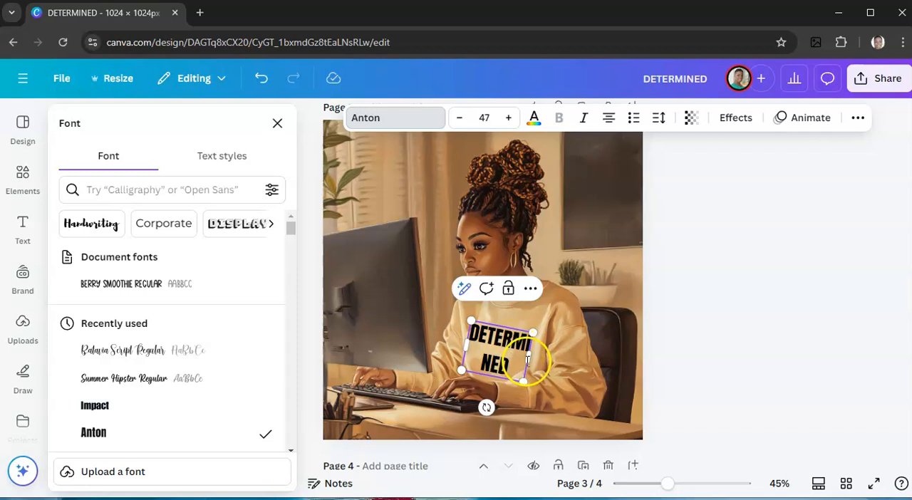
Shrink the DETERMINED text to size 34.2 on a single line and straighten it across the sweatshirt's chest.
{"action": "left_click_drag", "start_coordinate": [528, 356], "coordinate": [489, 341]}
{"action": "left_click", "coordinate": [496, 356]}
{"action": "left_click_drag", "start_coordinate": [481, 378], "coordinate": [485, 377]}
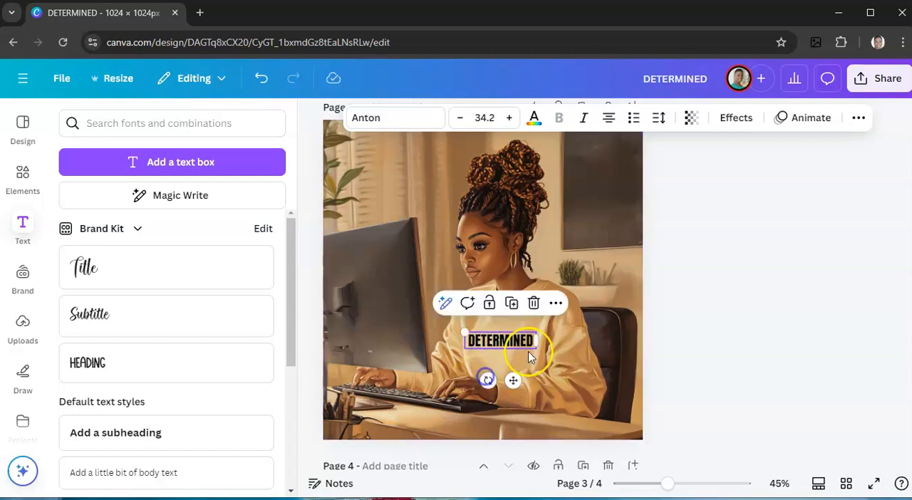
{"action": "left_click", "coordinate": [603, 292]}
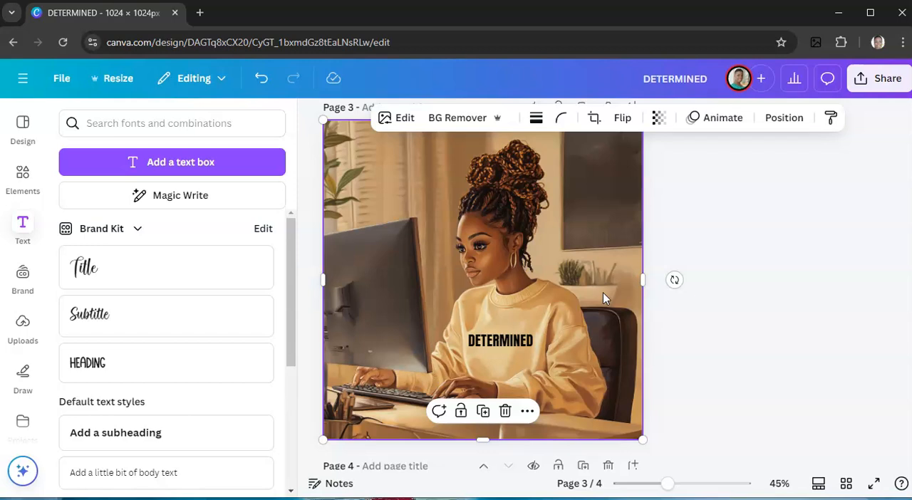
Replace the sweatshirt text with "BOSS BABE".
{"action": "left_click", "coordinate": [502, 344]}
{"action": "left_click", "coordinate": [501, 341]}
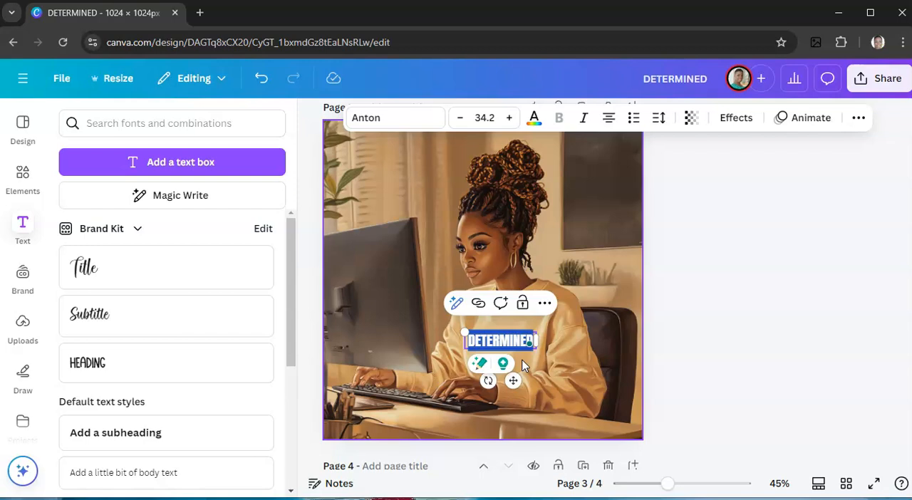
{"action": "type", "text": "BOSS "}
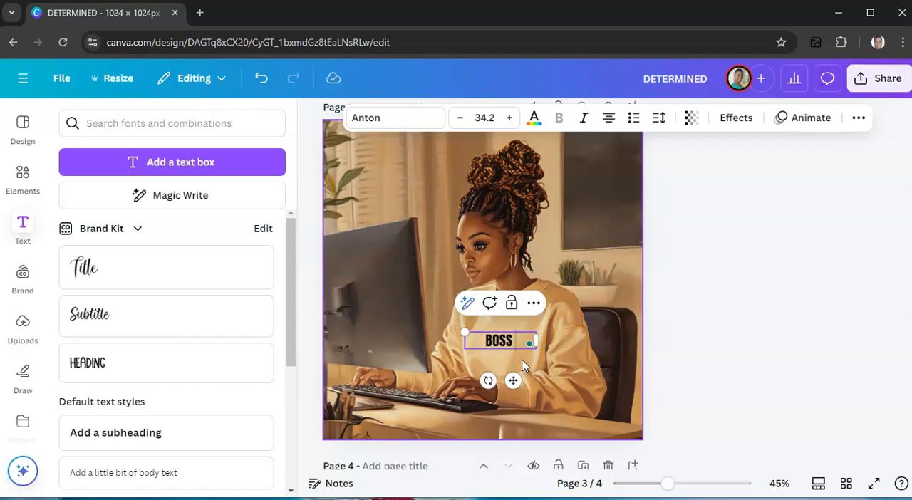
{"action": "type", "text": "BABE"}
{"action": "left_click", "coordinate": [534, 344]}
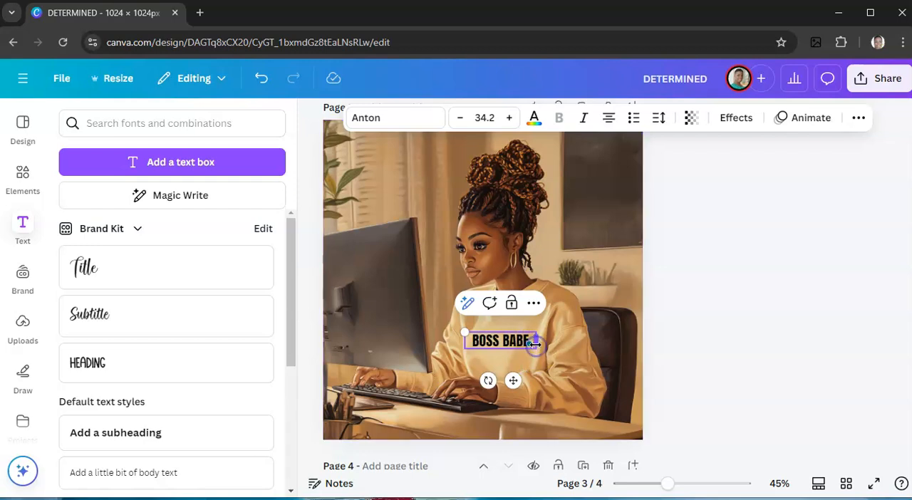
{"action": "left_click", "coordinate": [558, 319]}
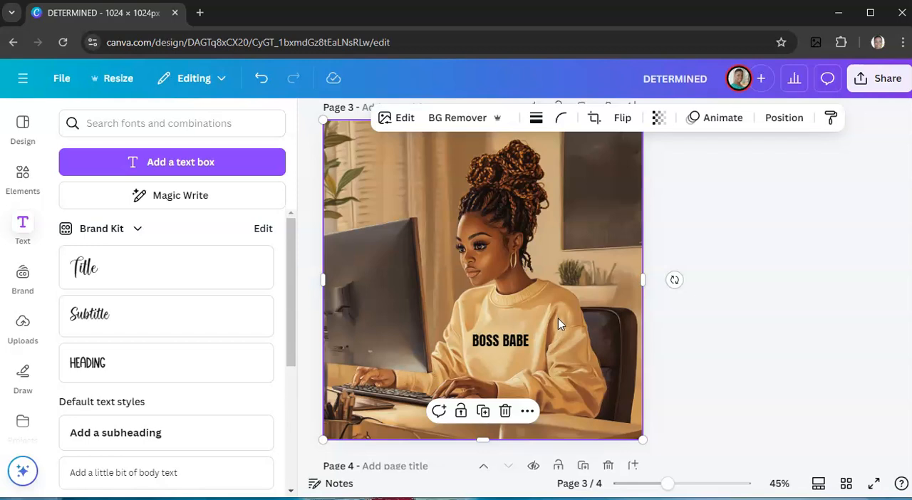
Enlarge the BOSS BABE text to size 36.1 and tilt it slightly clockwise to follow the sweatshirt.
{"action": "left_click", "coordinate": [492, 340]}
{"action": "left_click_drag", "start_coordinate": [465, 329], "coordinate": [461, 330]}
{"action": "left_click", "coordinate": [608, 288]}
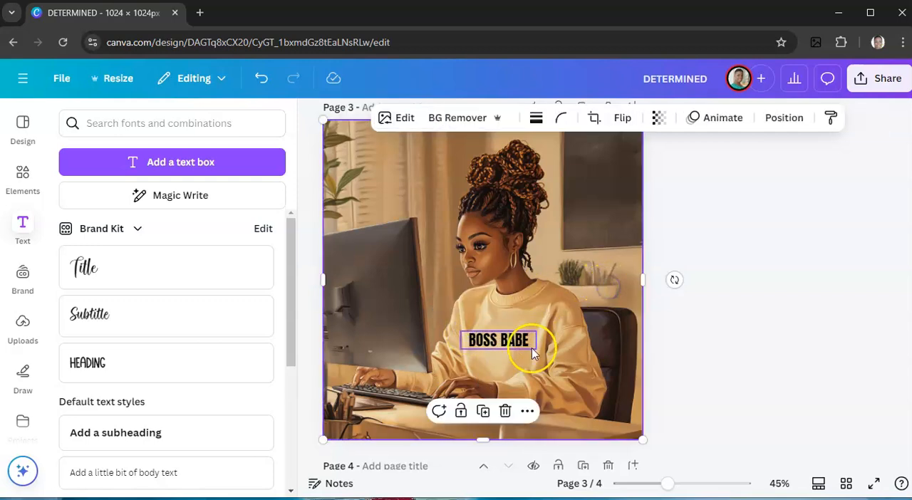
{"action": "left_click", "coordinate": [504, 354]}
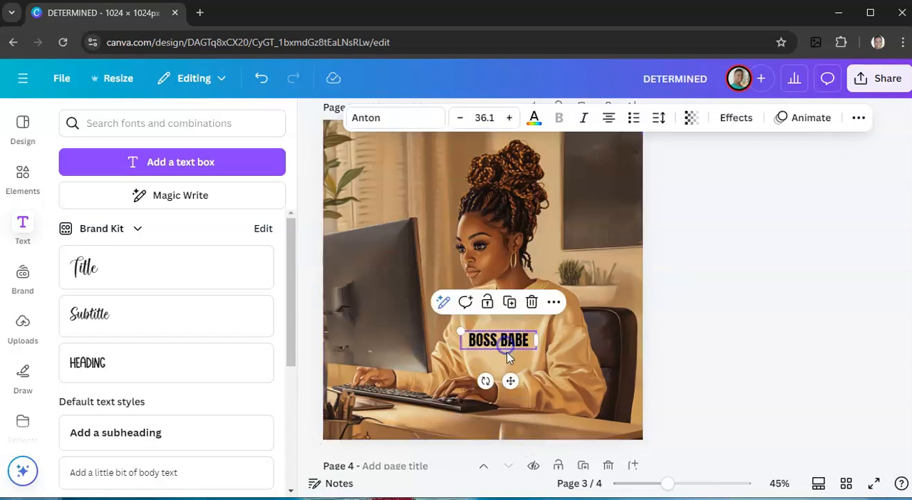
{"action": "mouse_move", "coordinate": [508, 382]}
{"action": "left_mouse_down"}
{"action": "mouse_move", "coordinate": [486, 383]}
{"action": "mouse_move", "coordinate": [499, 382]}
{"action": "left_mouse_up"}
{"action": "left_click", "coordinate": [615, 287]}
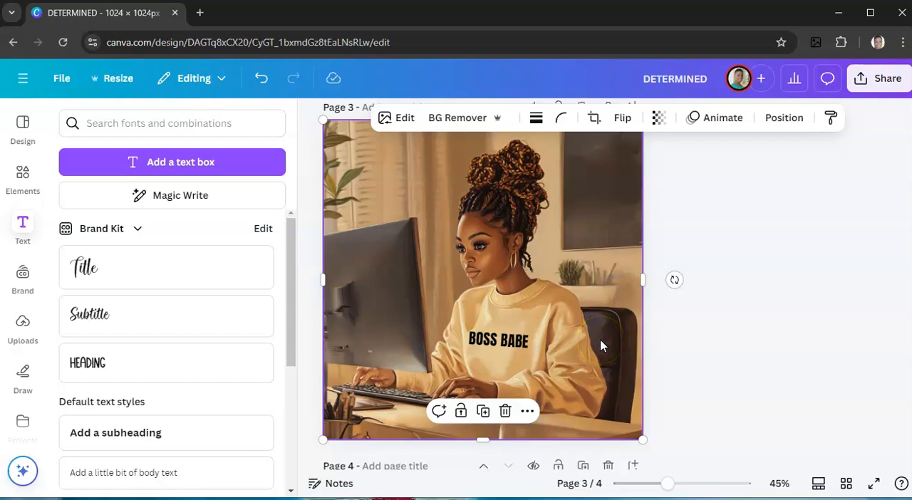
Recolor the BOSS BABE text on the sweatshirt with the brown #8b5b3a taken from the photo colors.
{"action": "left_click", "coordinate": [499, 341]}
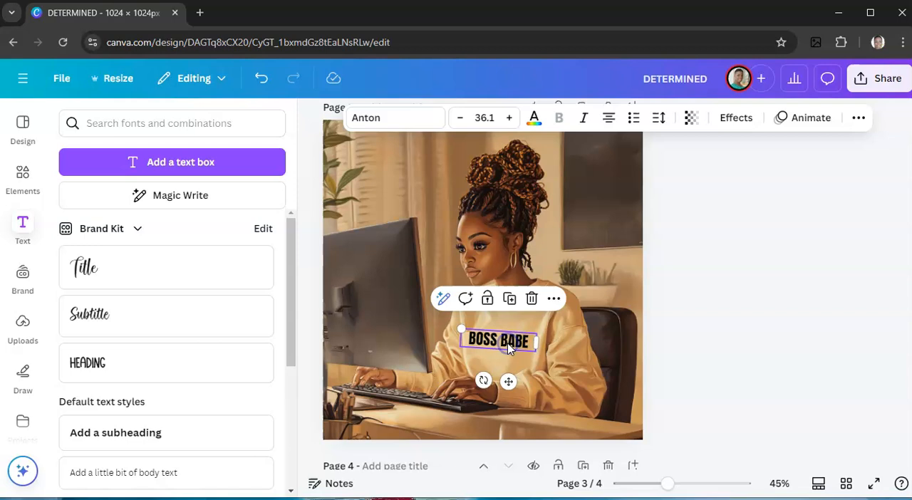
{"action": "left_click", "coordinate": [534, 118]}
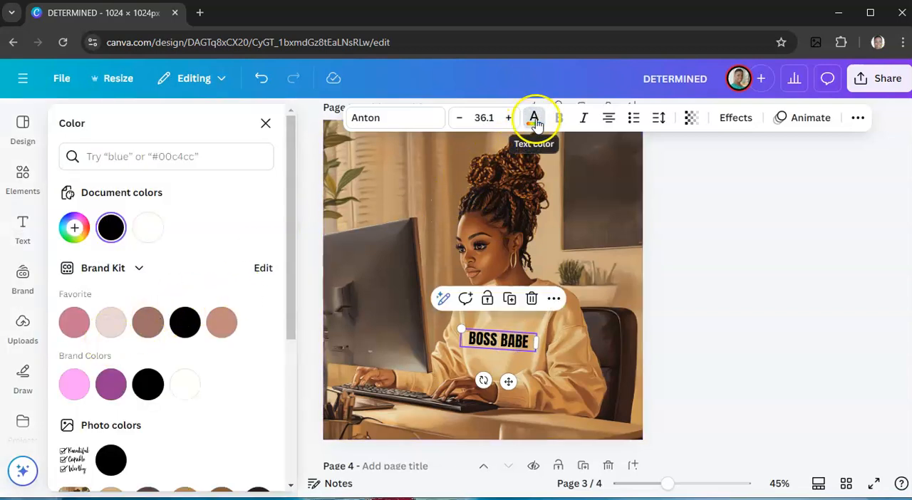
{"action": "scroll", "coordinate": [197, 326], "scroll_direction": "down", "scroll_amount": 3}
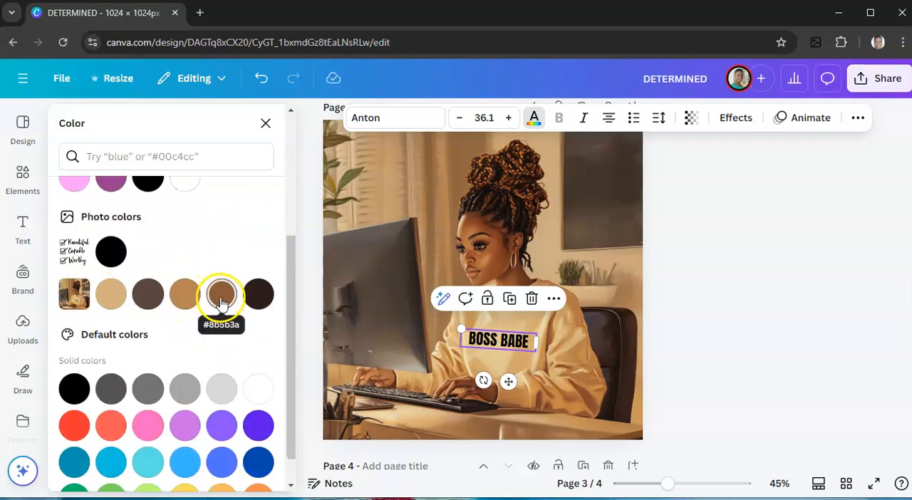
{"action": "left_click", "coordinate": [222, 301]}
{"action": "left_click", "coordinate": [555, 387]}
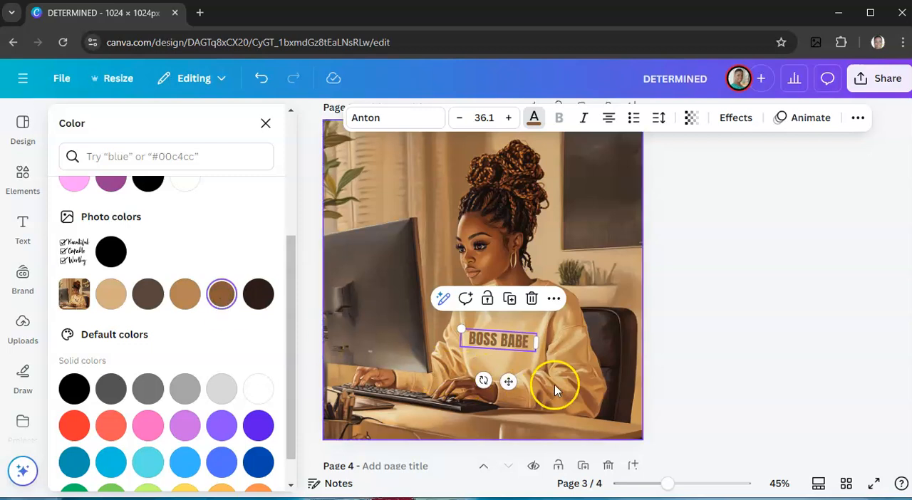
{"action": "left_click", "coordinate": [576, 370]}
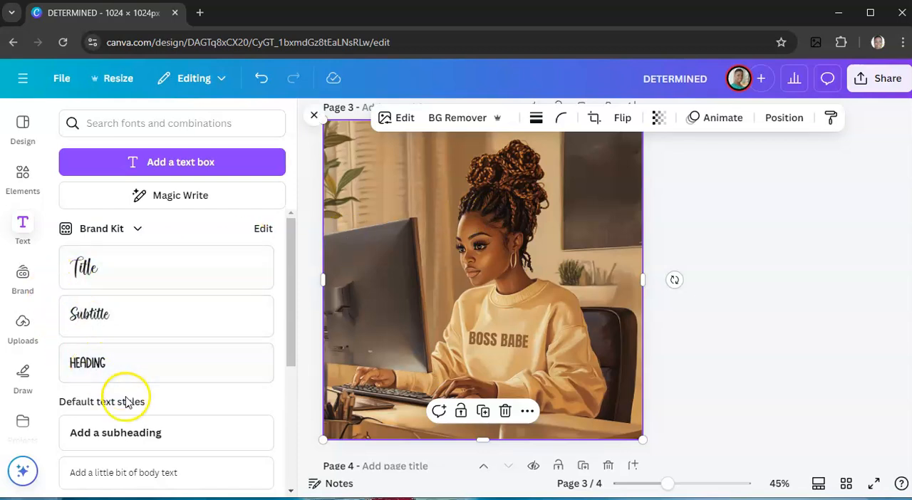
Add a subheading text box to the page reading "WORK HARD PLAY HARD".
{"action": "left_click", "coordinate": [130, 435]}
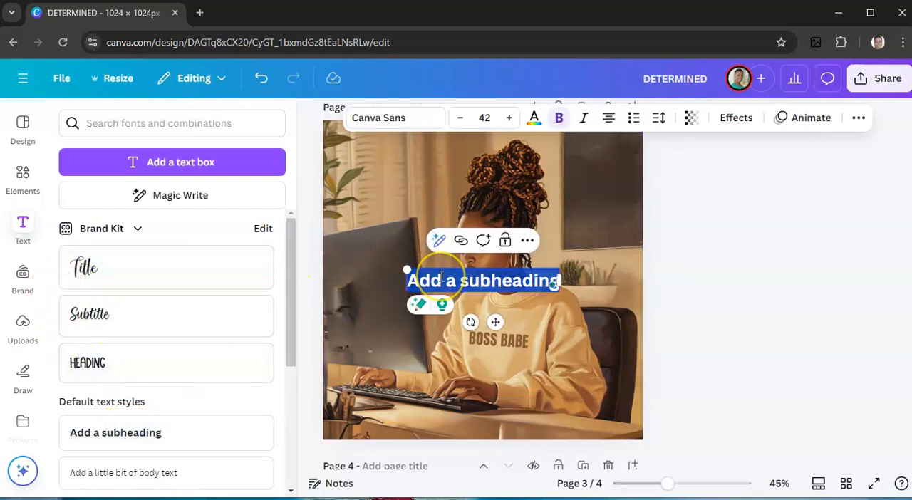
{"action": "type", "text": "WO"}
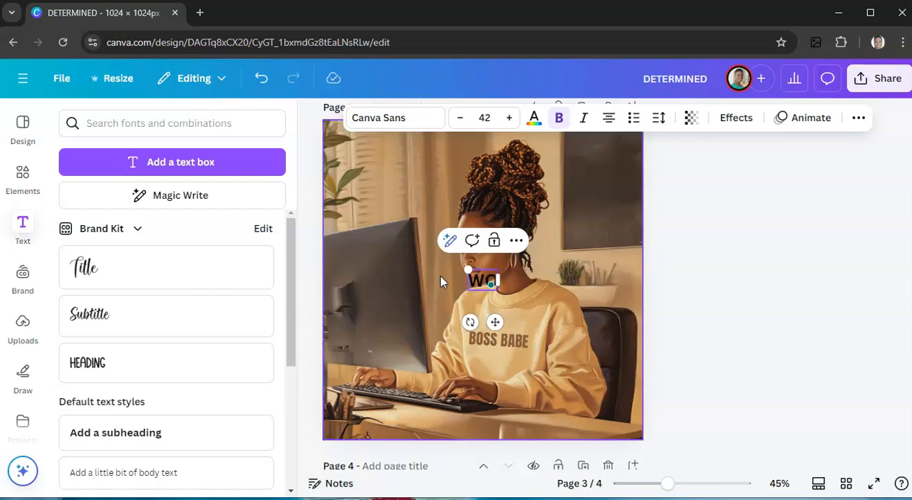
{"action": "type", "text": "RK"}
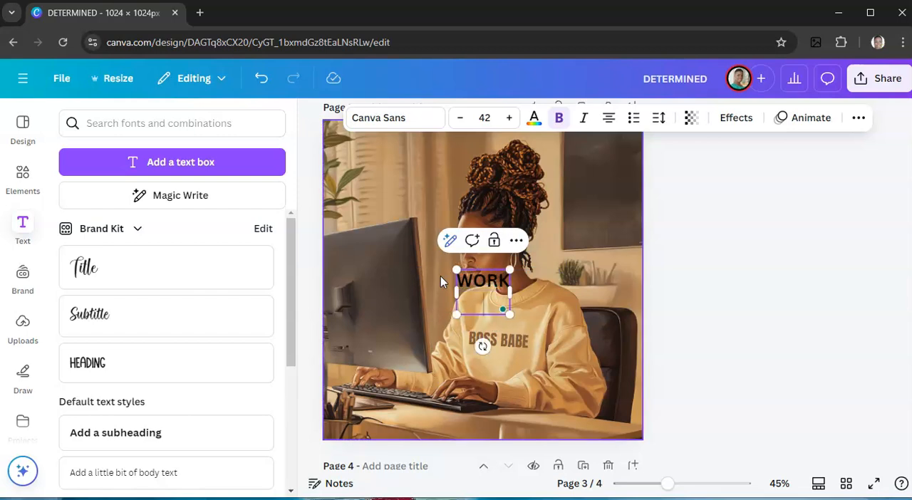
{"action": "type", "text": " HARD P"}
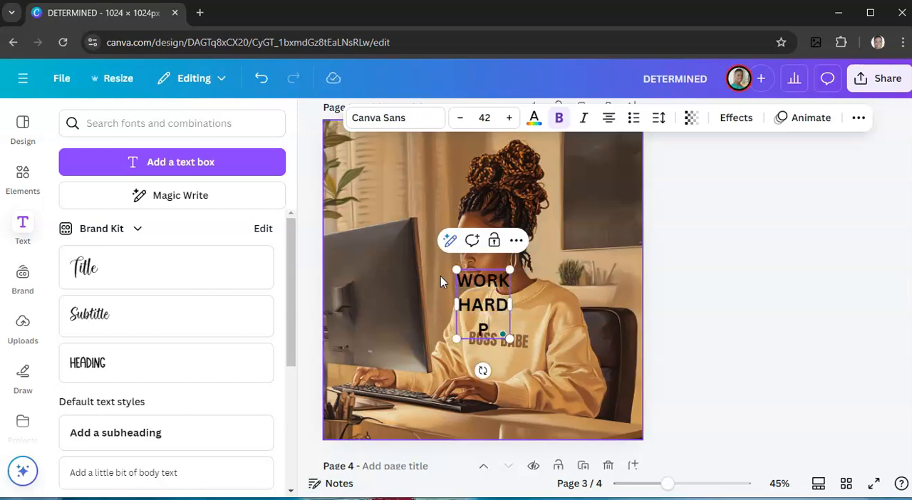
{"action": "type", "text": "LAY HARD"}
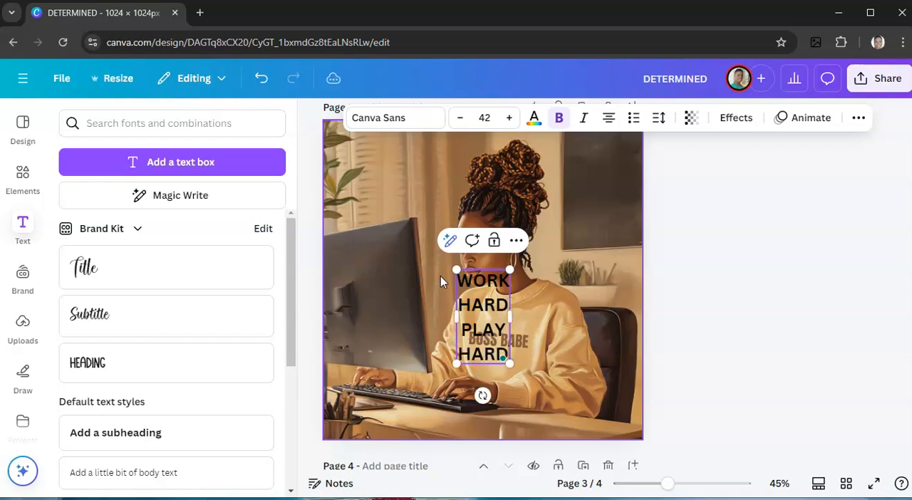
Change the font of every line of the WORK HARD PLAY HARD text to Anton.
{"action": "left_click", "coordinate": [418, 118]}
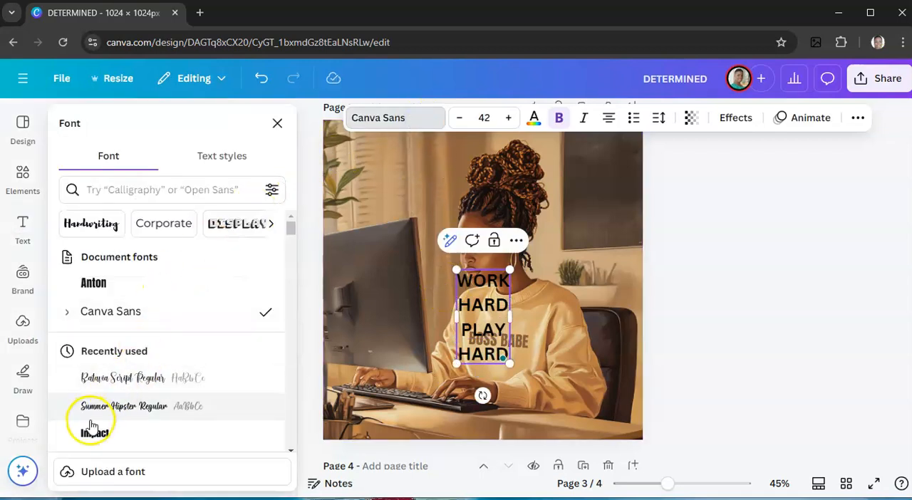
{"action": "left_click", "coordinate": [101, 284]}
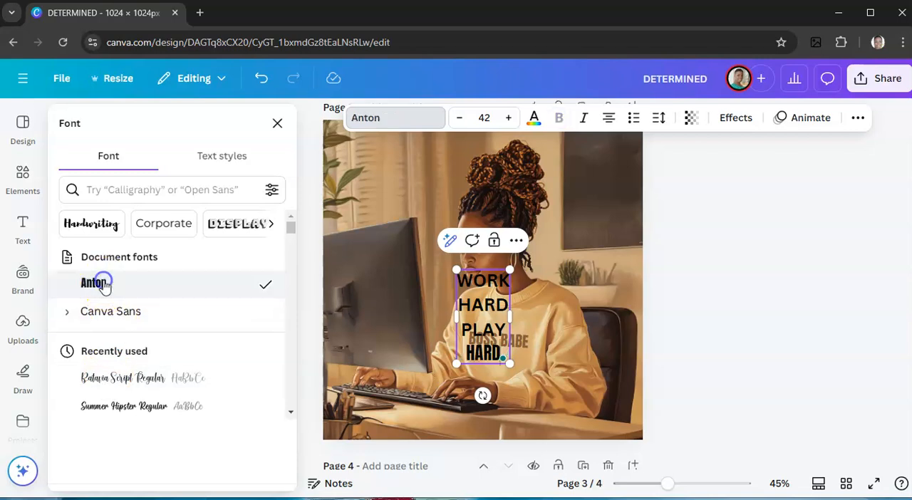
{"action": "double_click", "coordinate": [479, 330]}
{"action": "left_click", "coordinate": [471, 299]}
{"action": "left_click_drag", "start_coordinate": [456, 277], "coordinate": [503, 356]}
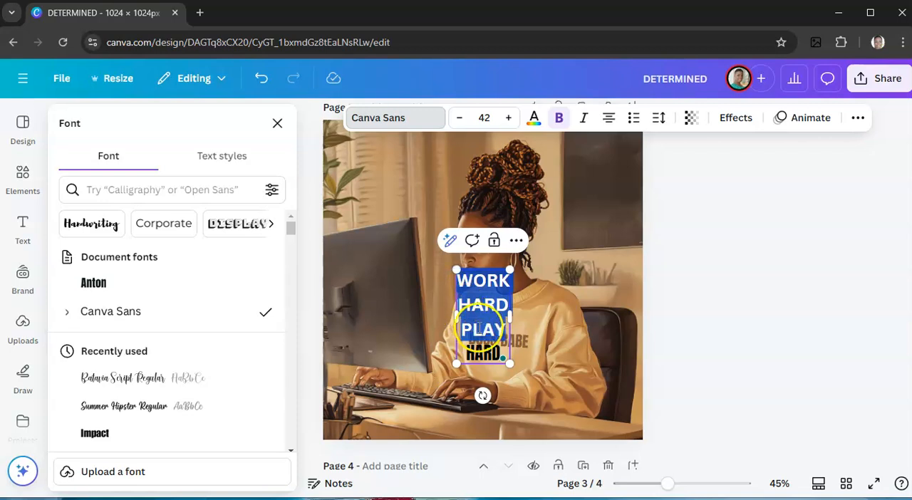
{"action": "left_click", "coordinate": [99, 283]}
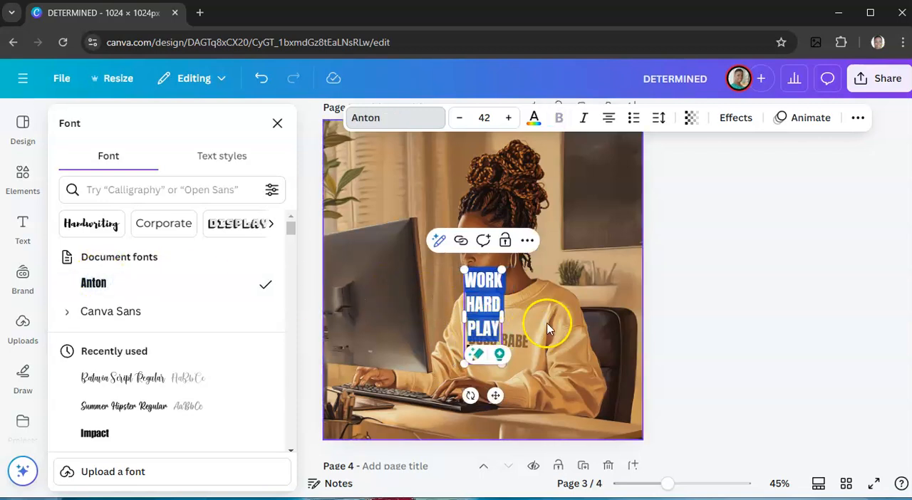
Move the WORK HARD PLAY HARD text onto the dark wall board behind the woman.
{"action": "left_click", "coordinate": [601, 295]}
{"action": "left_click_drag", "start_coordinate": [485, 307], "coordinate": [570, 184]}
{"action": "left_click_drag", "start_coordinate": [625, 183], "coordinate": [601, 191]}
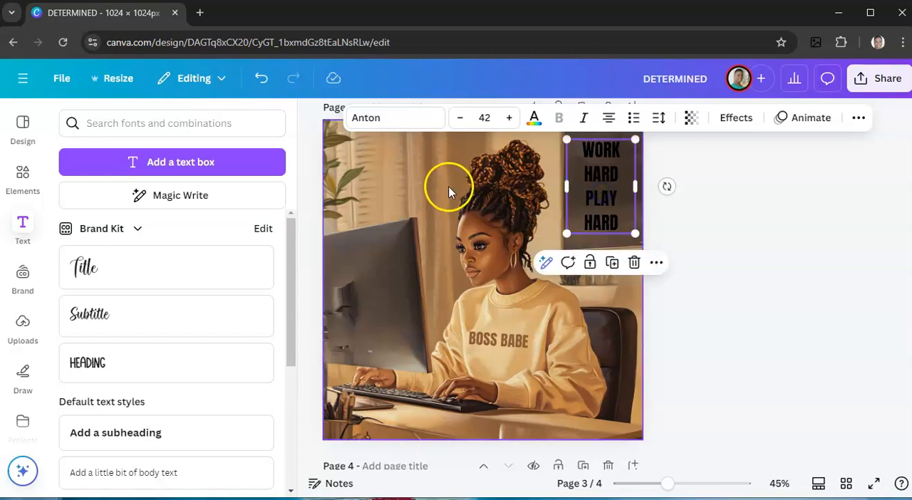
Try several brown, tan, orange and yellow colors on the wall text and settle on the medium caramel brown from the photo colors.
{"action": "left_click", "coordinate": [535, 121]}
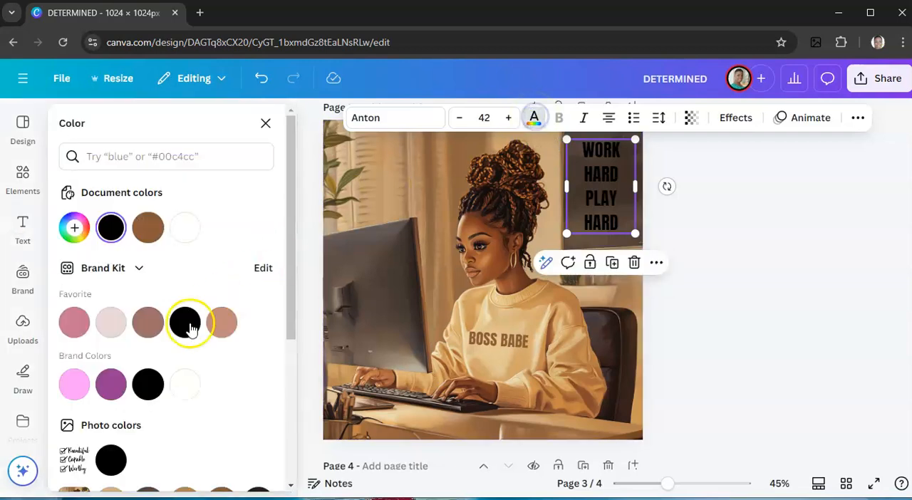
{"action": "left_click", "coordinate": [150, 228]}
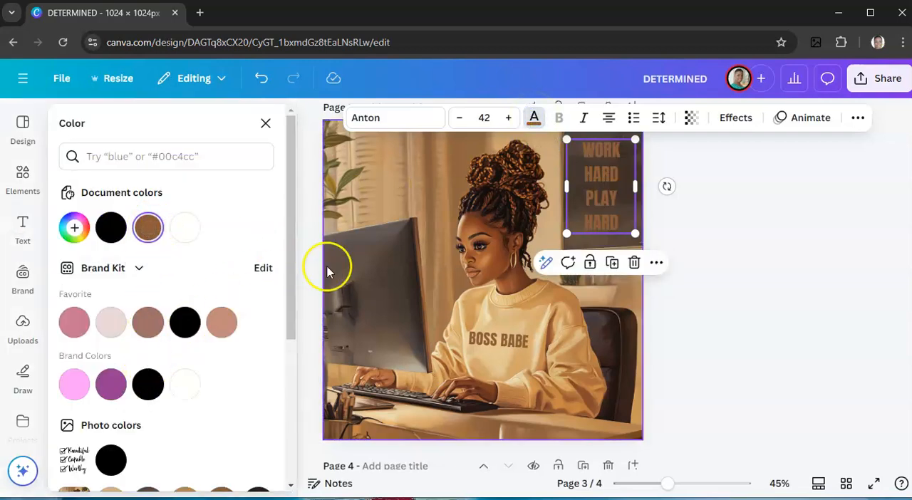
{"action": "scroll", "coordinate": [156, 335], "scroll_direction": "down", "scroll_amount": 2}
{"action": "left_click", "coordinate": [147, 366]}
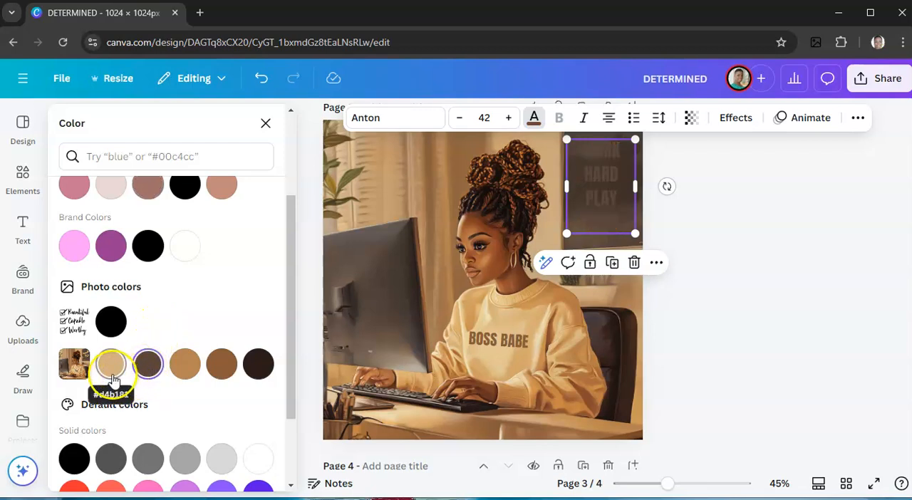
{"action": "left_click", "coordinate": [111, 376]}
{"action": "left_click", "coordinate": [257, 365]}
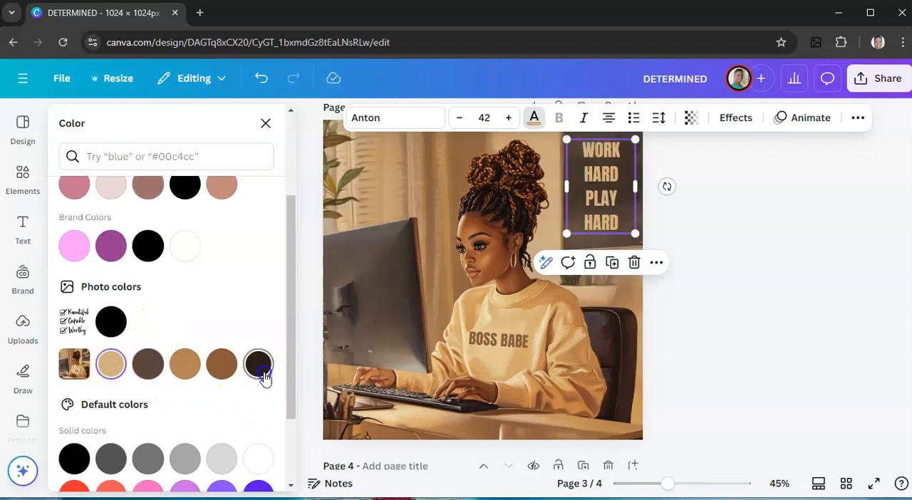
{"action": "scroll", "coordinate": [211, 398], "scroll_direction": "down", "scroll_amount": 2}
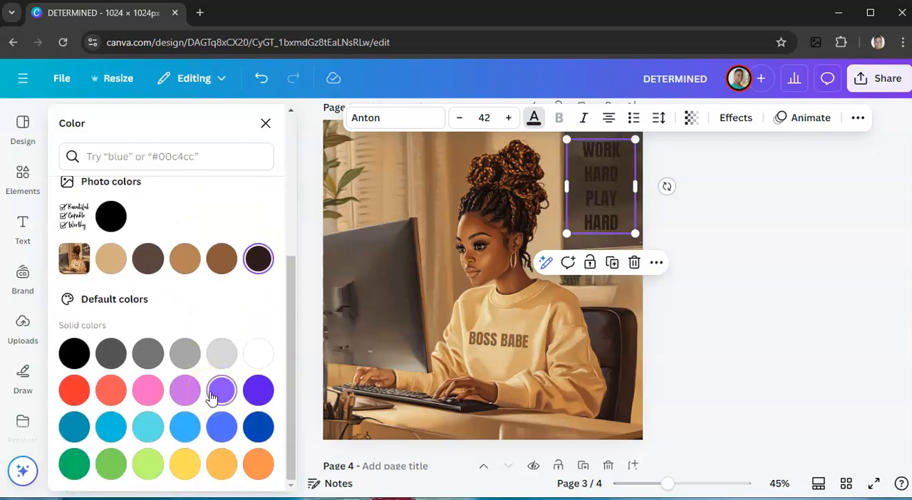
{"action": "left_click", "coordinate": [253, 466]}
{"action": "left_click", "coordinate": [223, 466]}
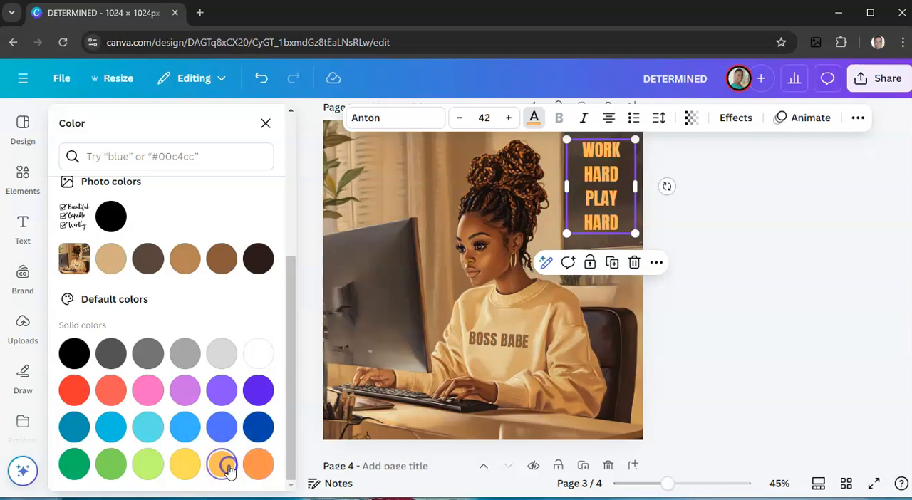
{"action": "left_click", "coordinate": [186, 467]}
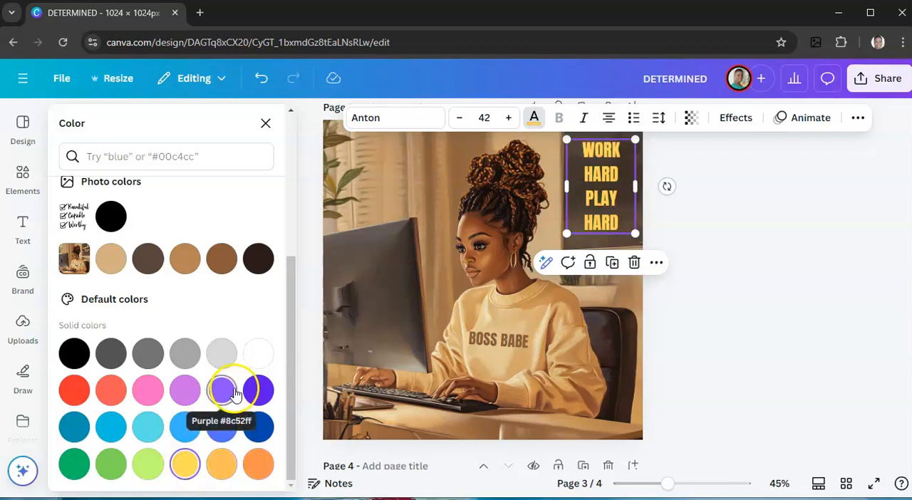
{"action": "left_click", "coordinate": [185, 259]}
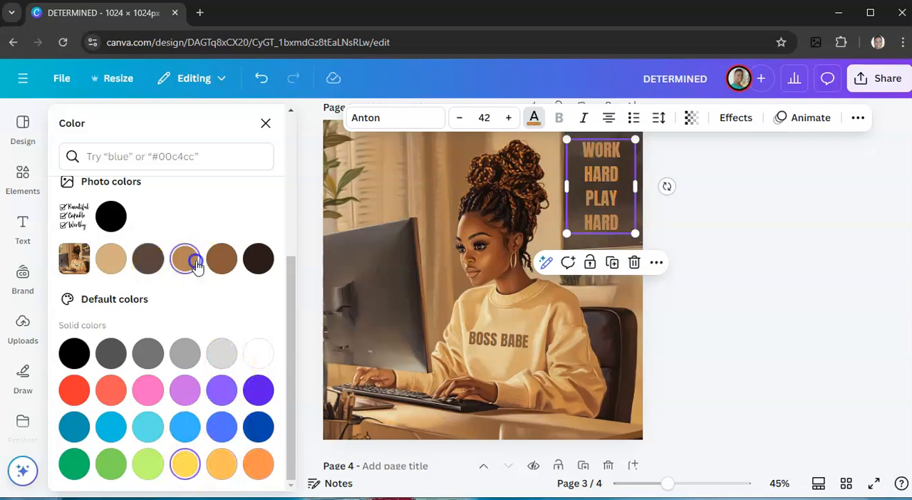
{"action": "left_click", "coordinate": [734, 338]}
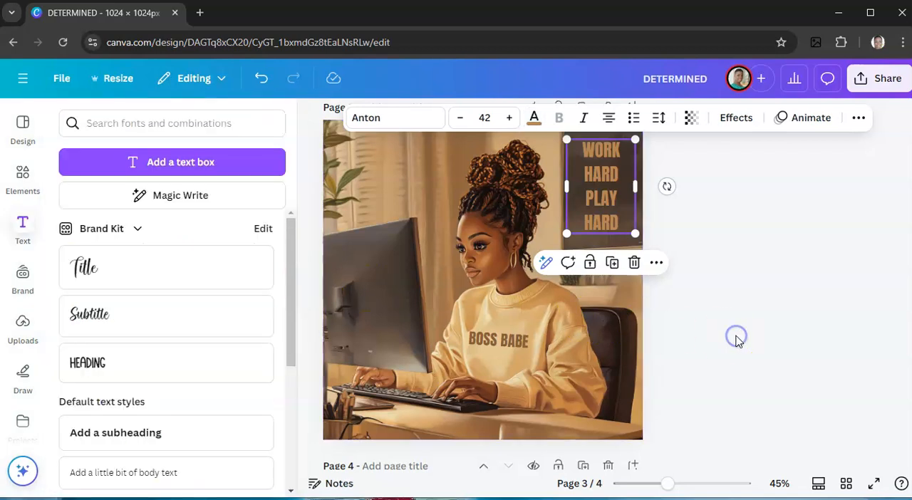
Try to rotate the WORK HARD PLAY HARD text slightly by hand to match the wall board's angle.
{"action": "left_click", "coordinate": [619, 232]}
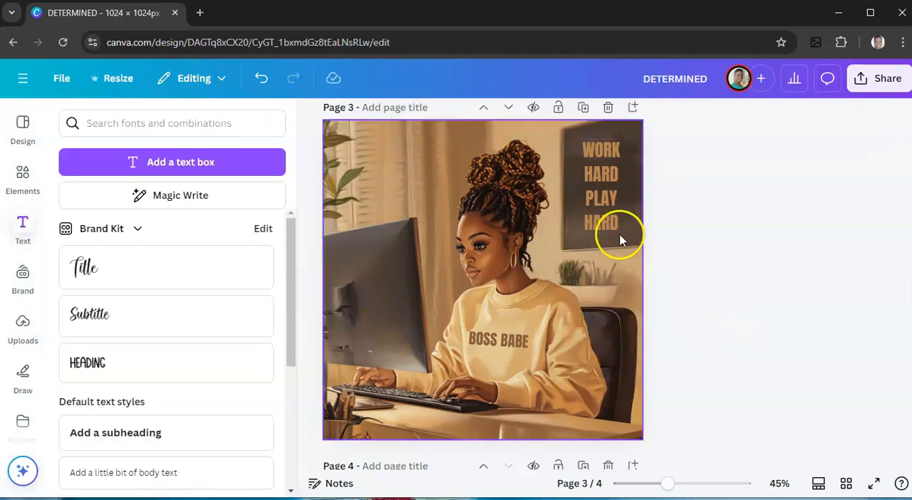
{"action": "left_click", "coordinate": [587, 214]}
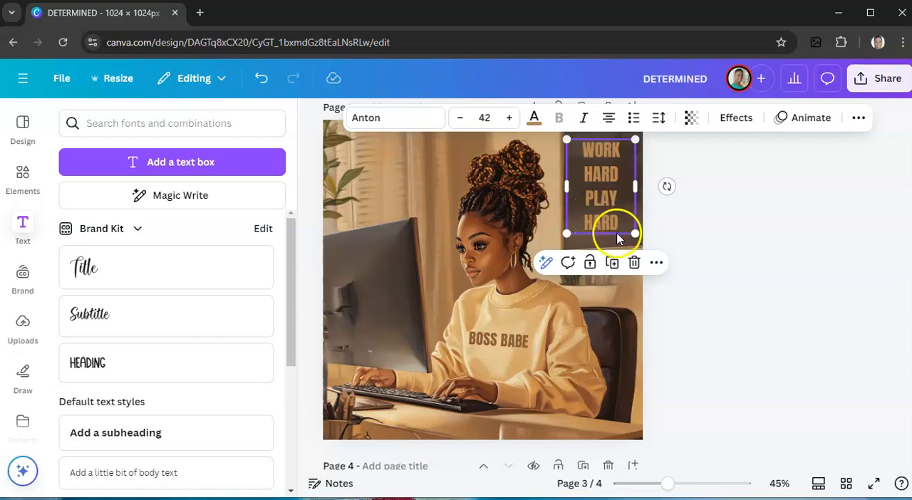
{"action": "left_click_drag", "start_coordinate": [666, 187], "coordinate": [664, 188]}
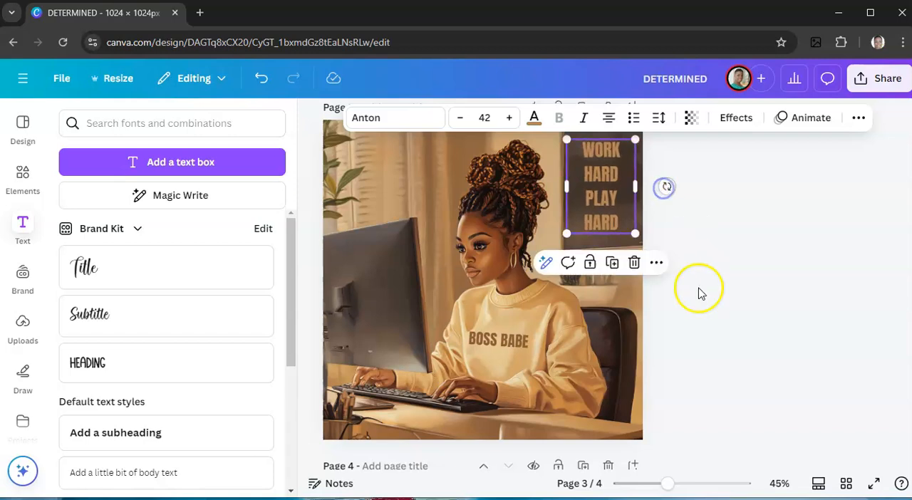
{"action": "left_click", "coordinate": [699, 292]}
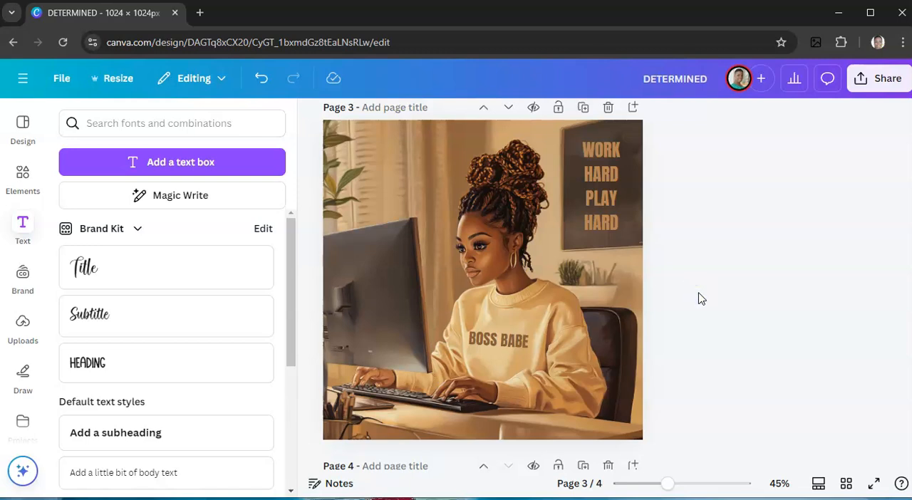
Set the rotation of the WORK HARD PLAY HARD text to exactly 10° in its position settings.
{"action": "left_click", "coordinate": [597, 187]}
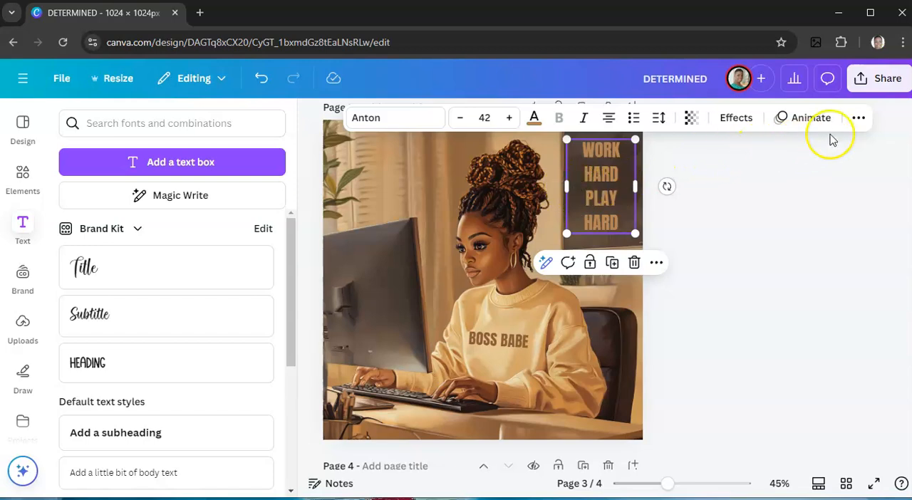
{"action": "left_click", "coordinate": [859, 118]}
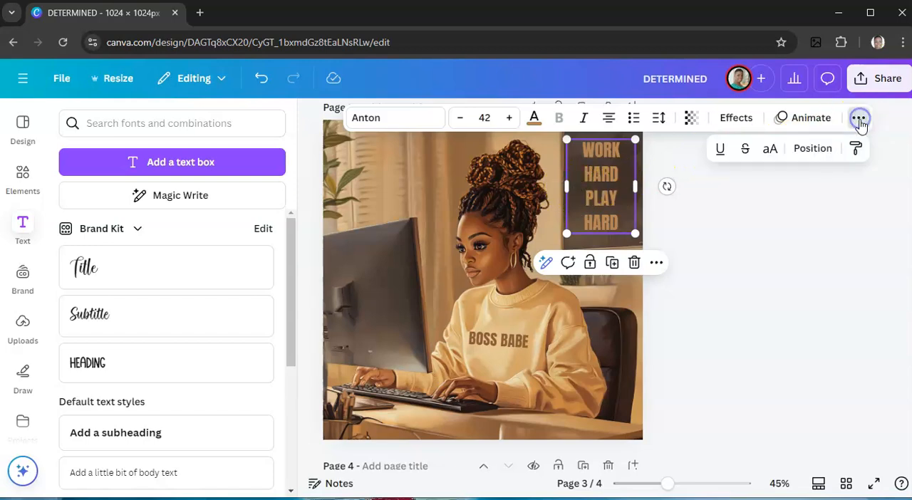
{"action": "left_click", "coordinate": [823, 154]}
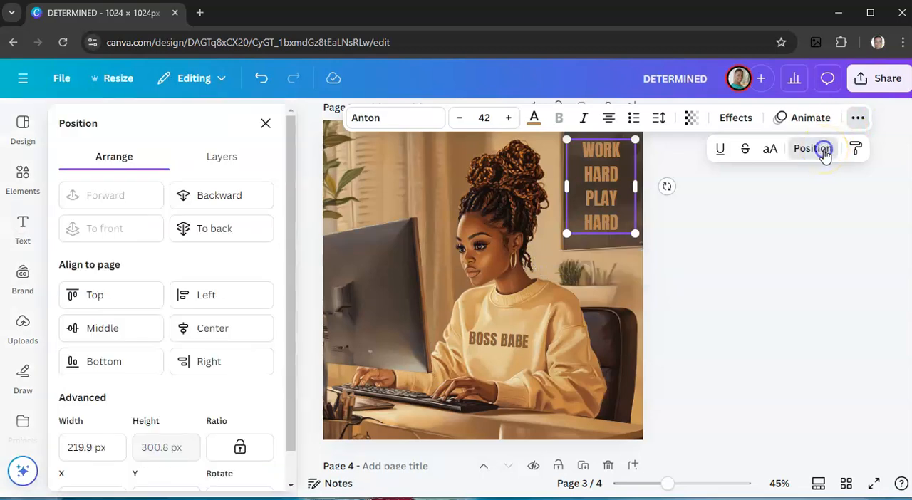
{"action": "scroll", "coordinate": [197, 343], "scroll_direction": "down", "scroll_amount": 1}
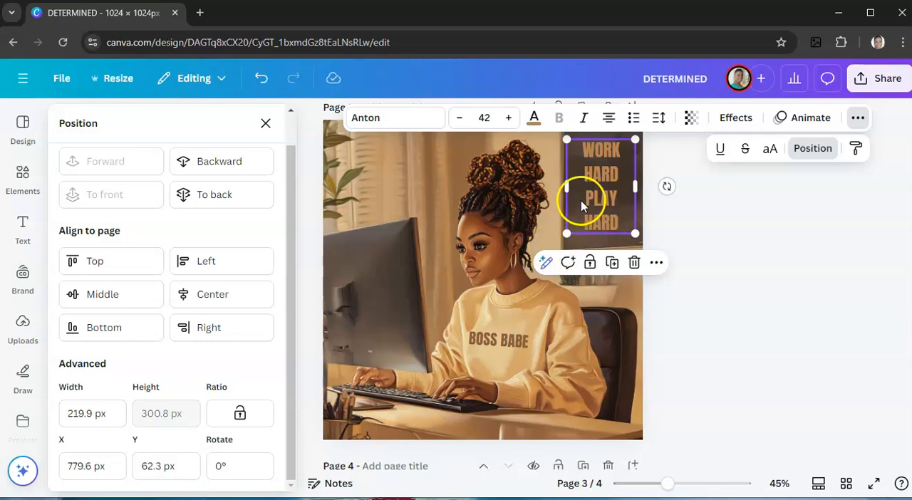
{"action": "left_click", "coordinate": [234, 472]}
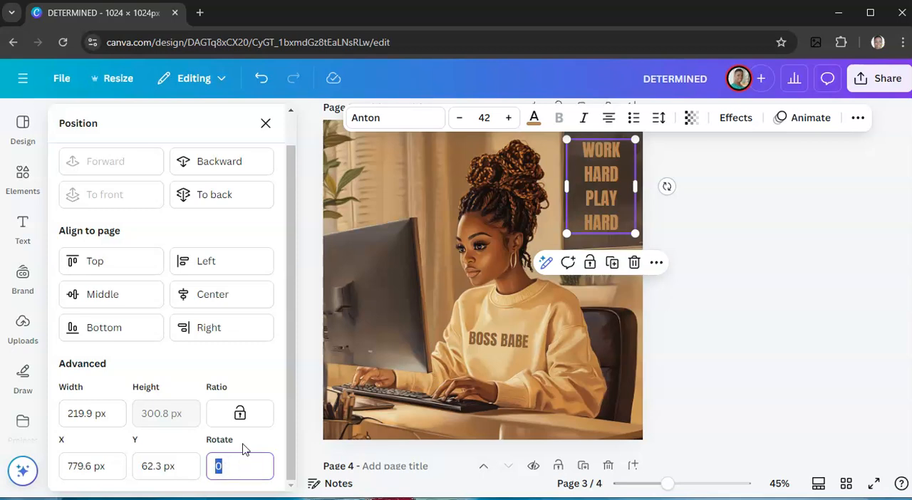
{"action": "type", "text": "10"}
{"action": "key", "text": "Return"}
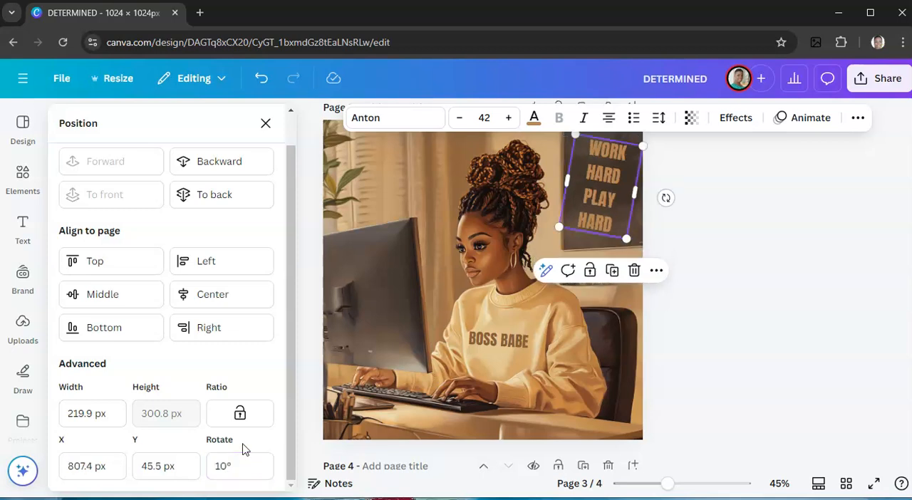
Reset the rotation of the WORK HARD PLAY HARD text to 0° and deselect it.
{"action": "left_click", "coordinate": [237, 468]}
{"action": "type", "text": "0"}
{"action": "key", "text": "Return"}
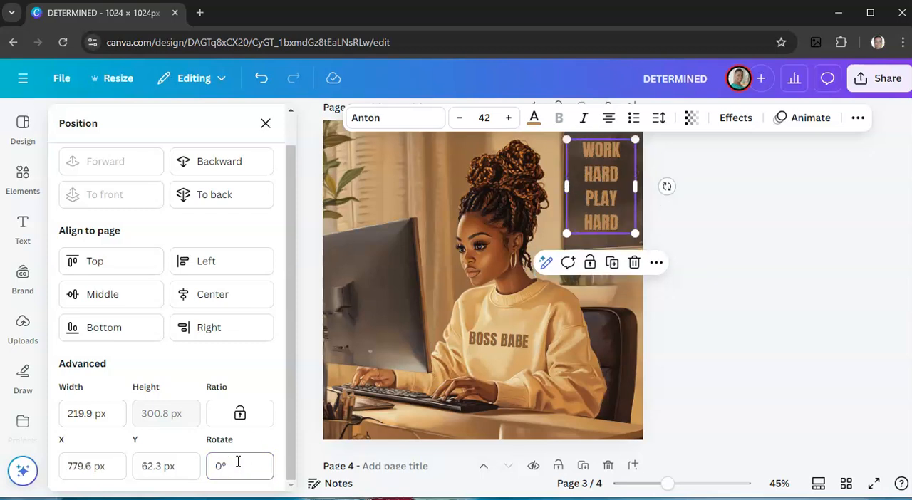
{"action": "left_click", "coordinate": [729, 385]}
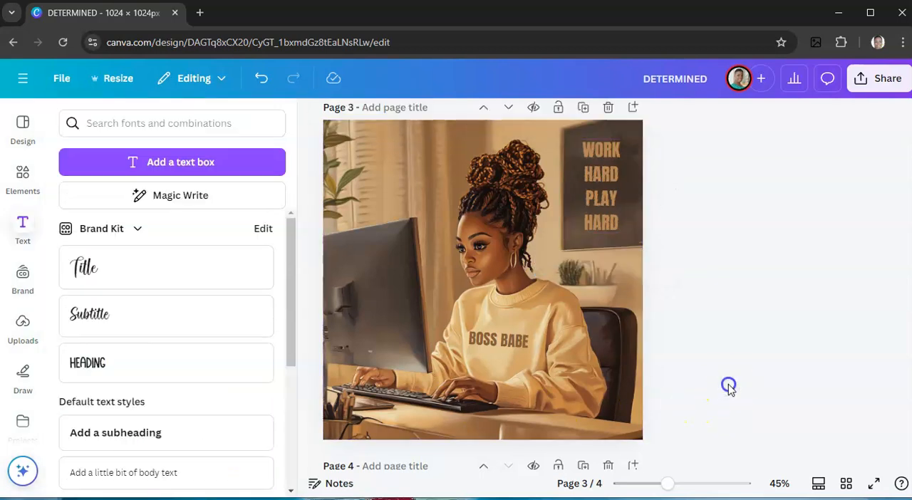